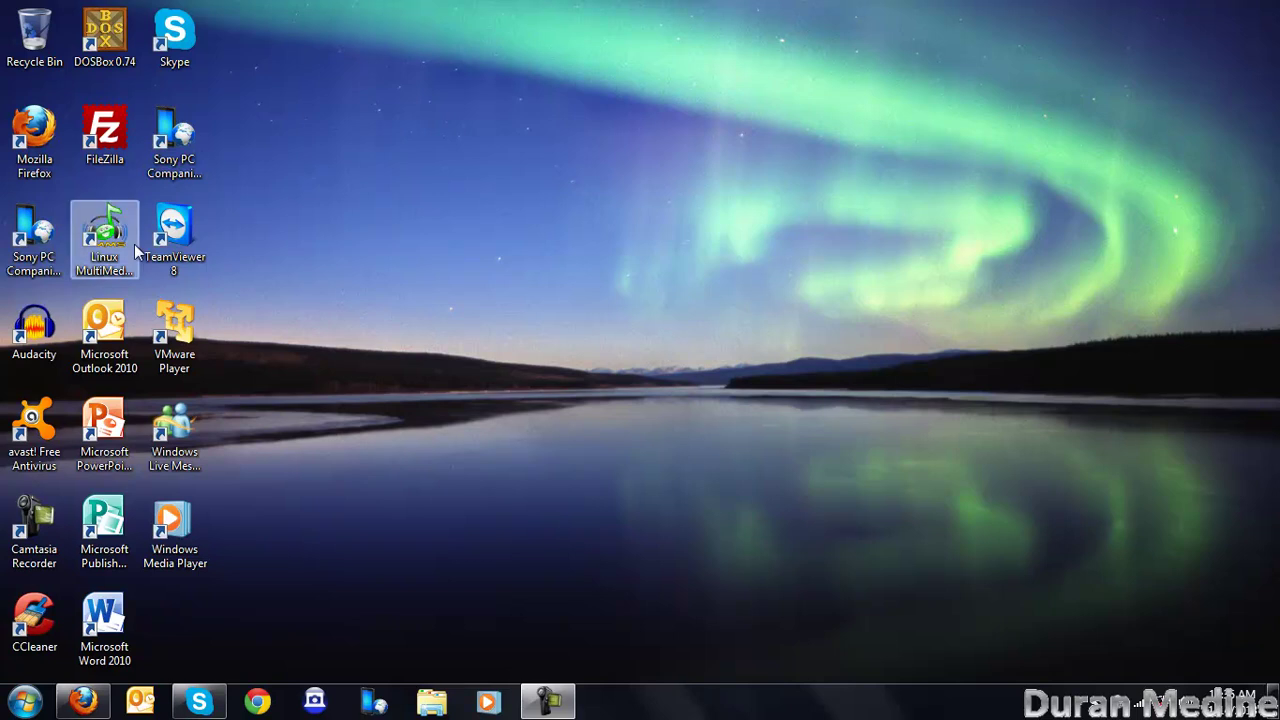
# - Launch Firefox and search Google for 'windows live essentials' using the suggestion
pyautogui.click(33, 128)
pyautogui.doubleClick(33, 128)
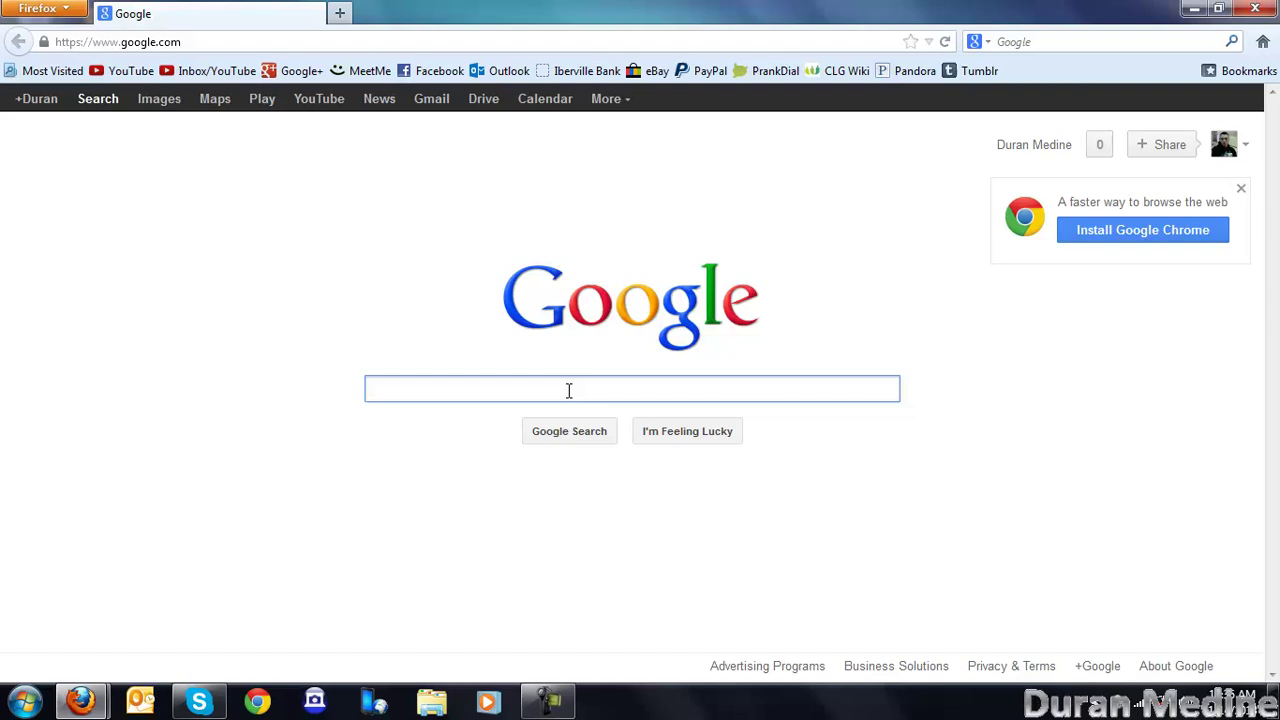
pyautogui.write('windows ')
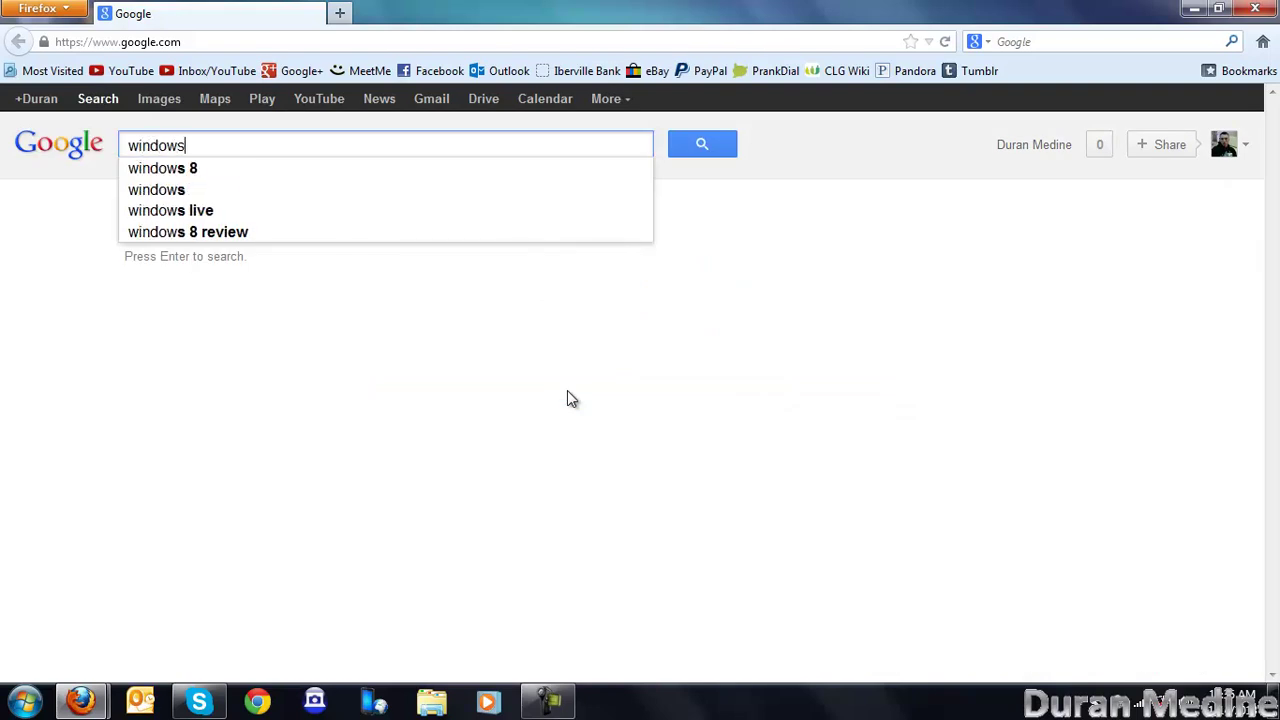
pyautogui.write('live e')
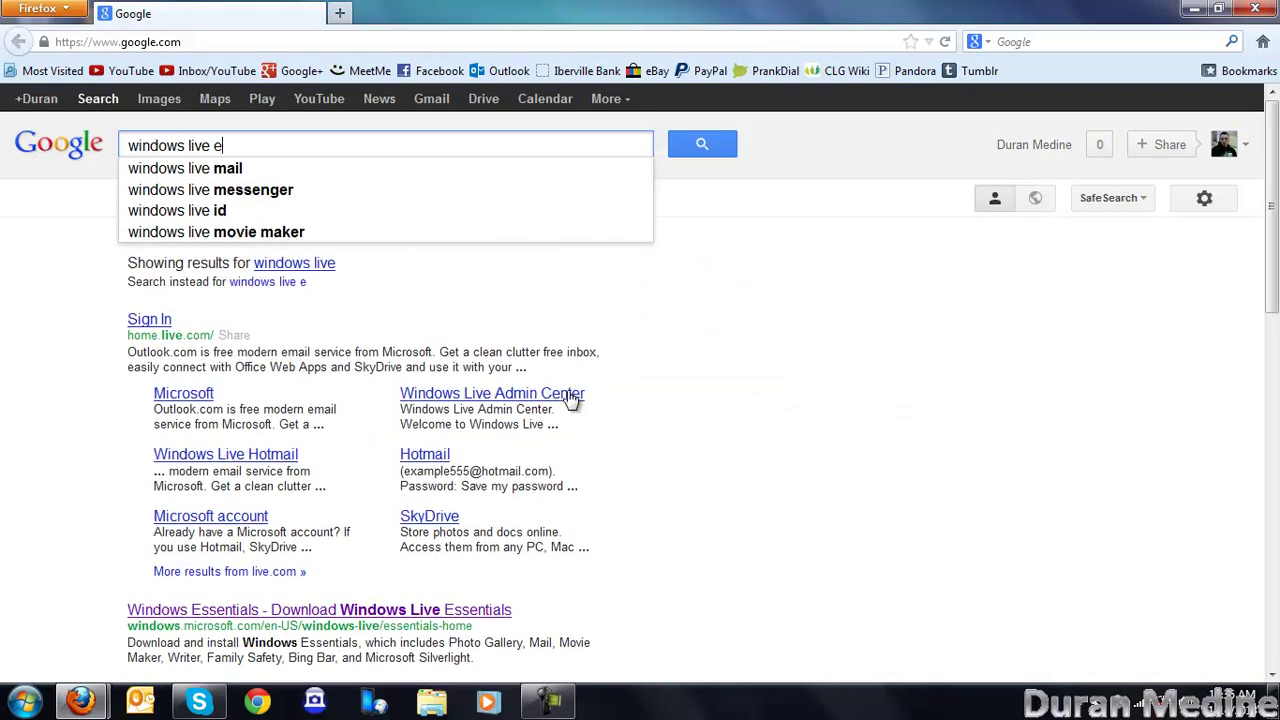
pyautogui.write('s')
pyautogui.press('Down')
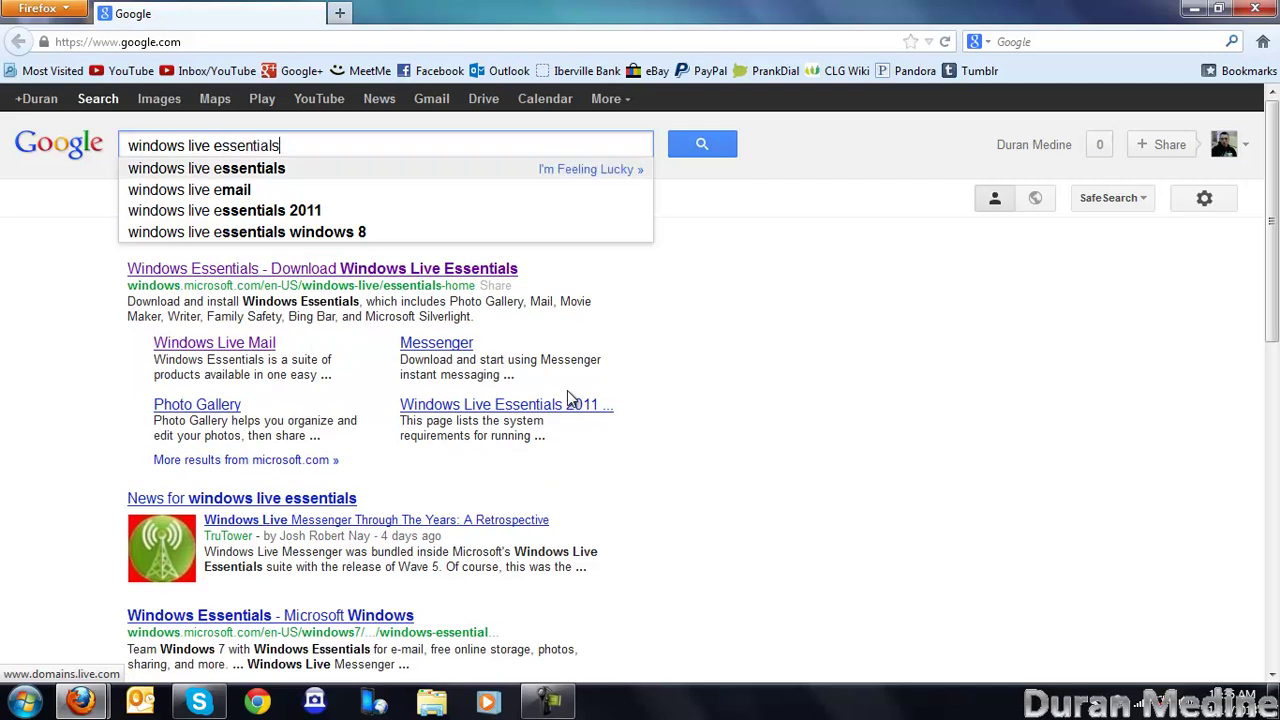
pyautogui.press('Return')
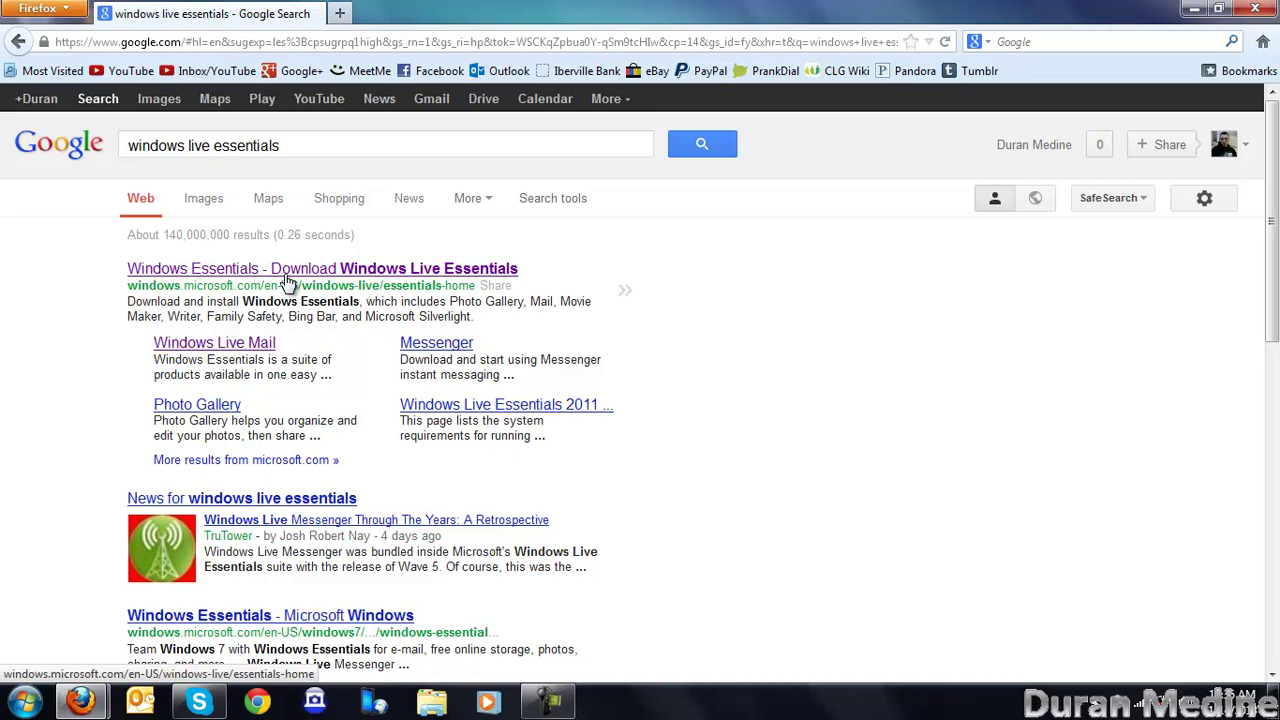
# - Open the Windows Essentials download page and load its system requirements in a new tab
pyautogui.click(271, 270)
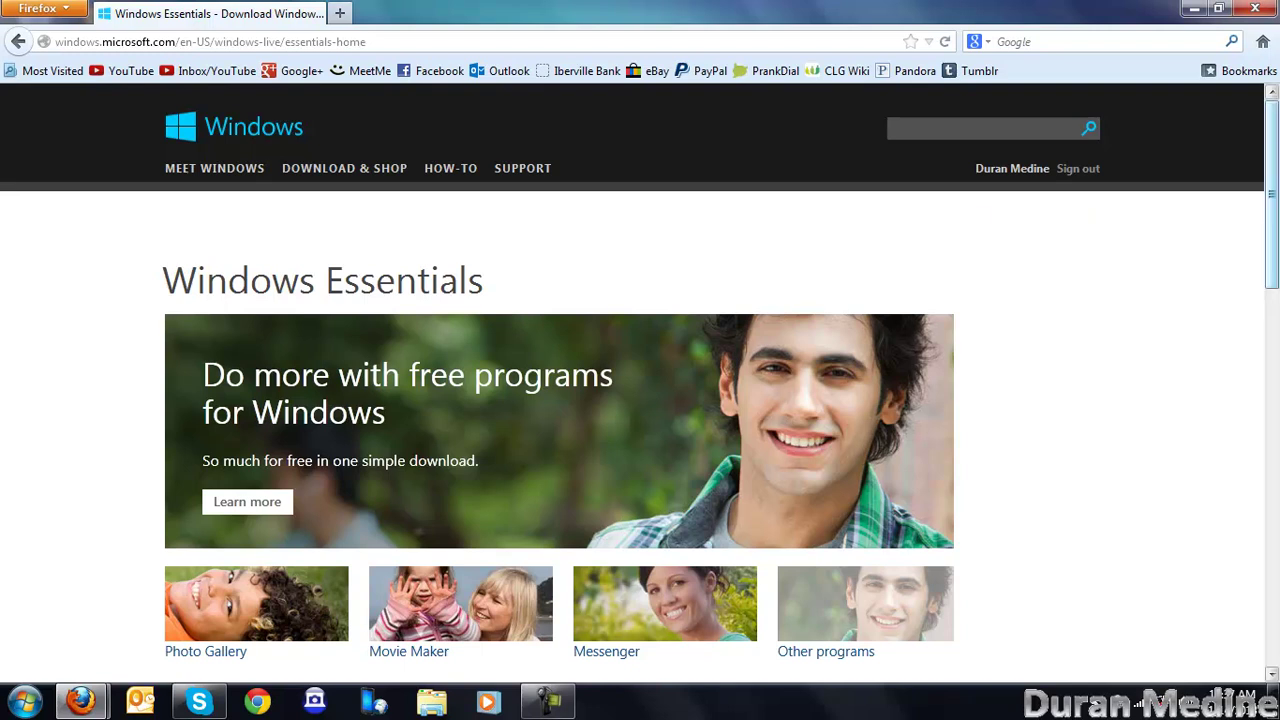
pyautogui.scroll(-5, 640, 400)
pyautogui.scroll(-1, 640, 400)
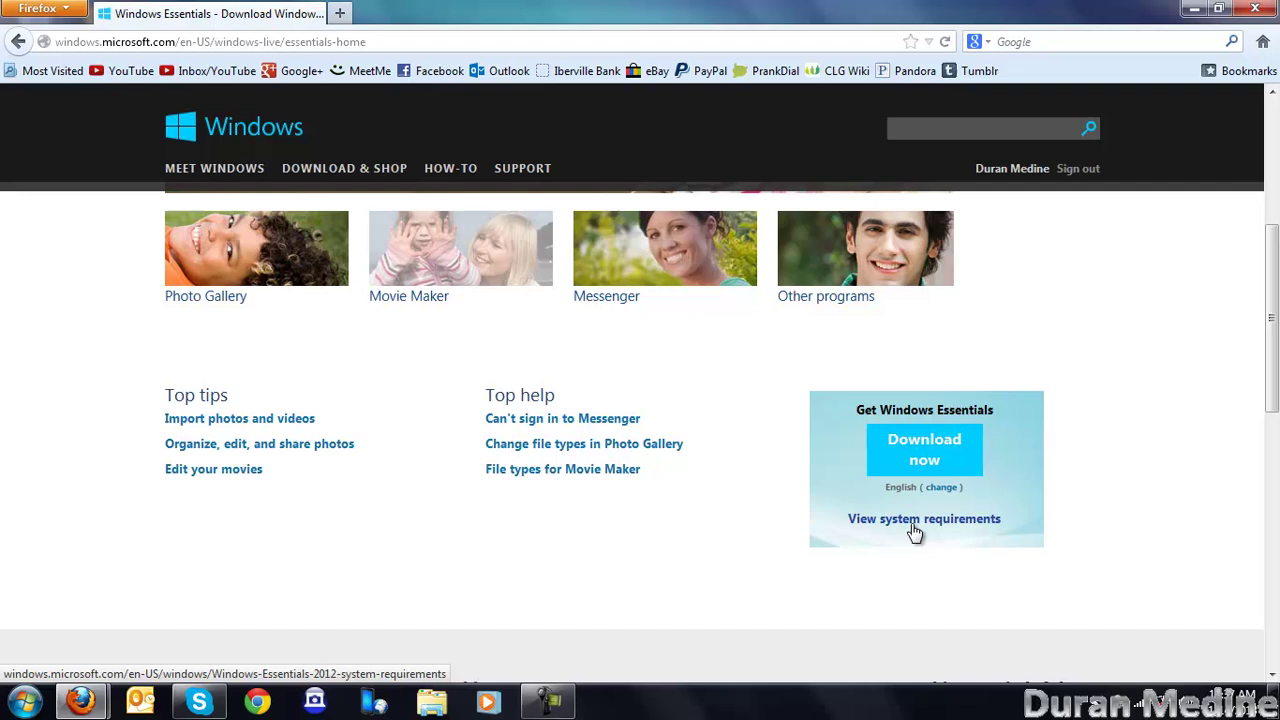
pyautogui.rightClick(915, 532)
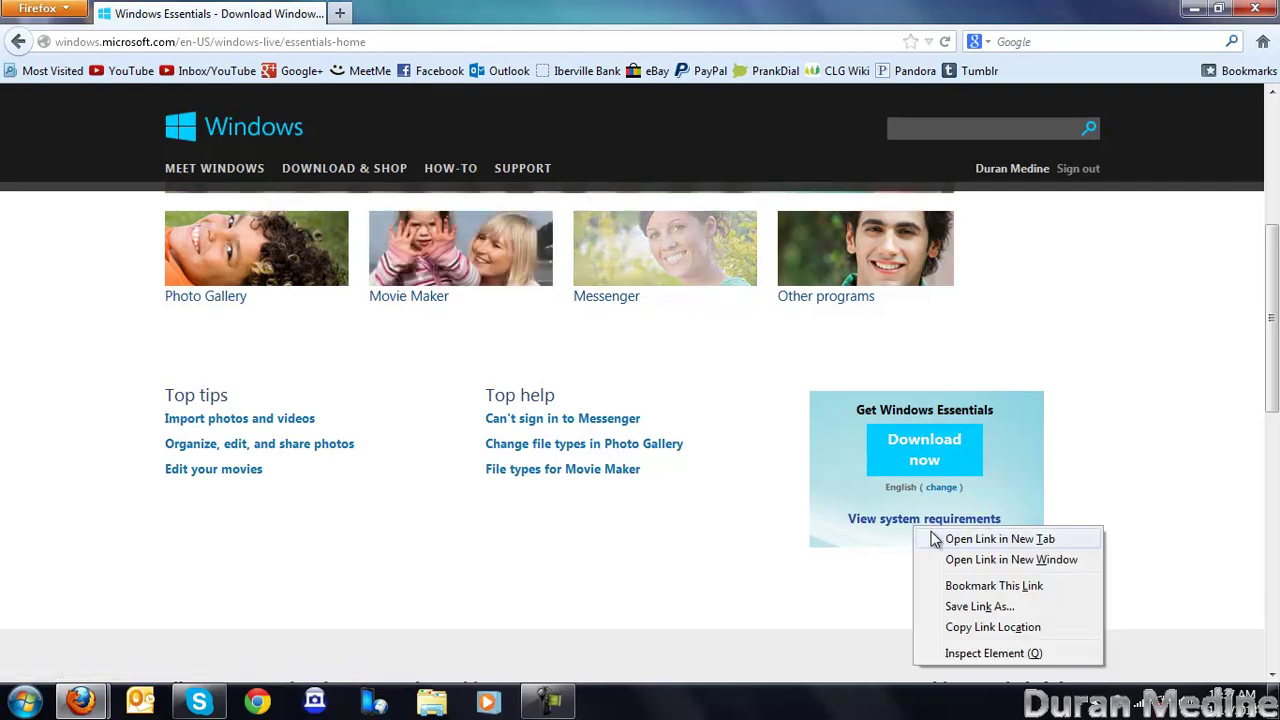
pyautogui.click(944, 539)
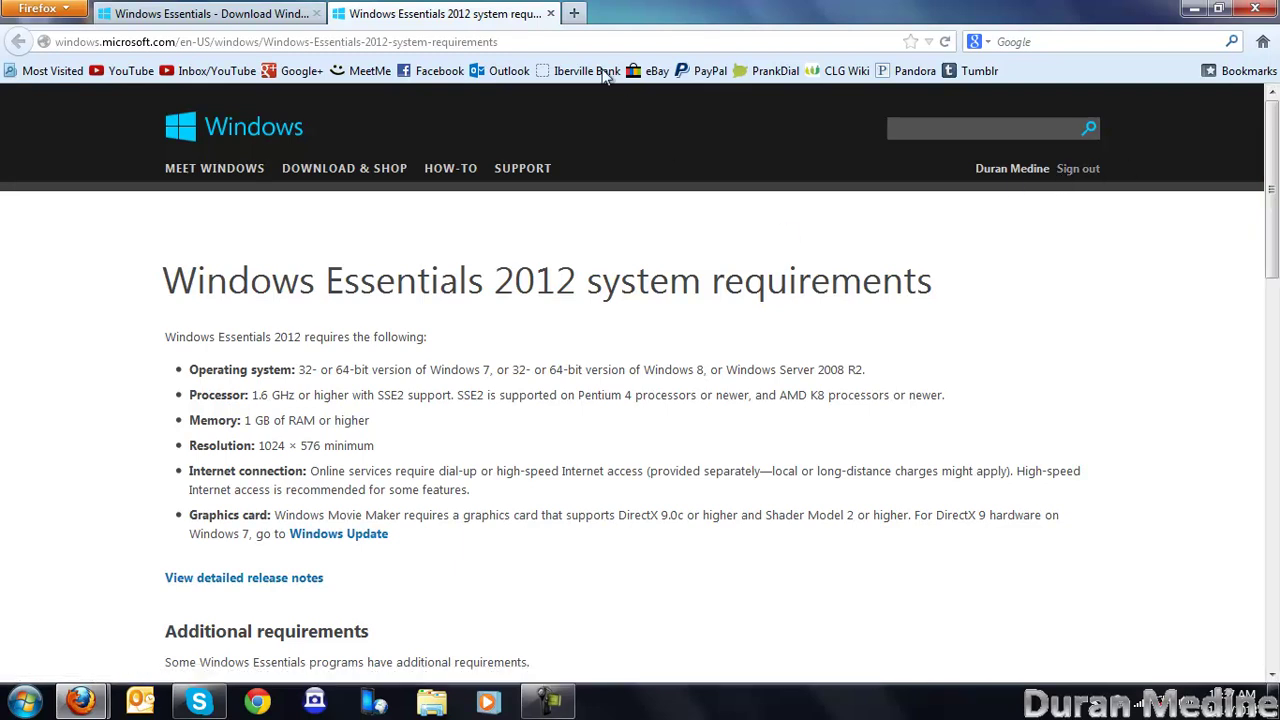
pyautogui.click(550, 15)
# - Close the requirements tab and save wlsetup-web.exe from Download now into Documents
pyautogui.click(550, 15)
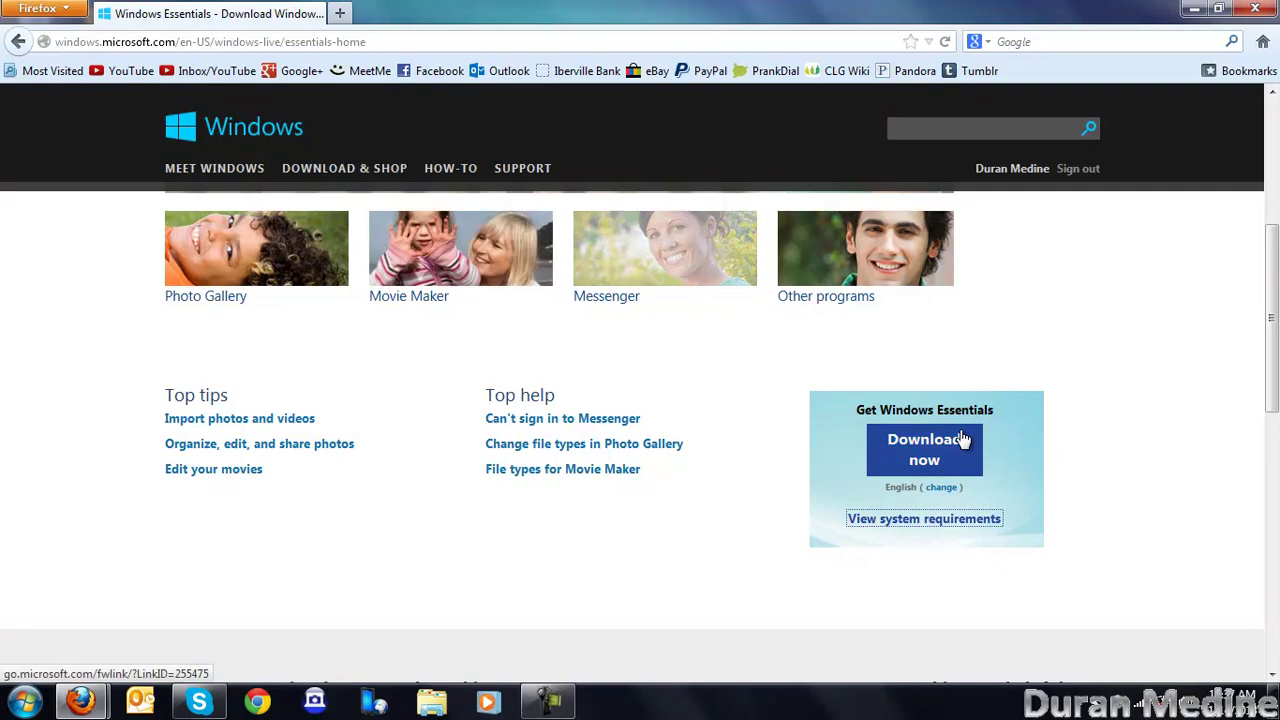
pyautogui.click(962, 440)
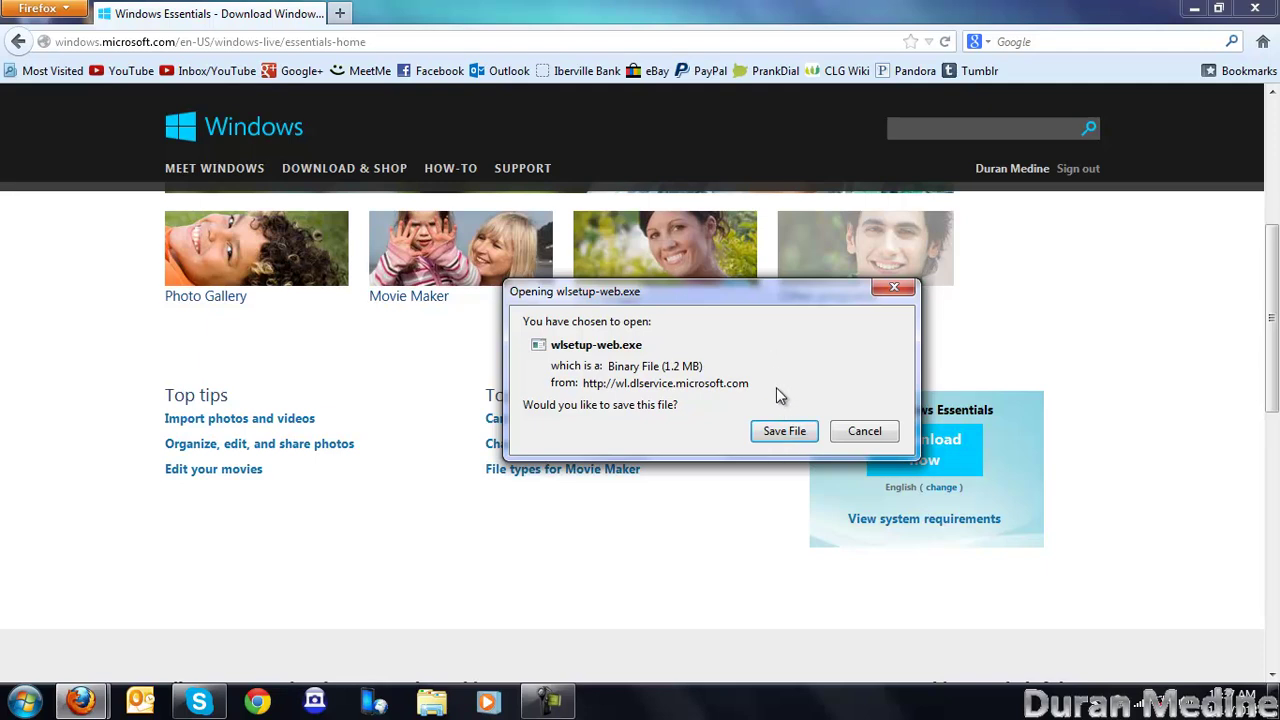
pyautogui.click(781, 430)
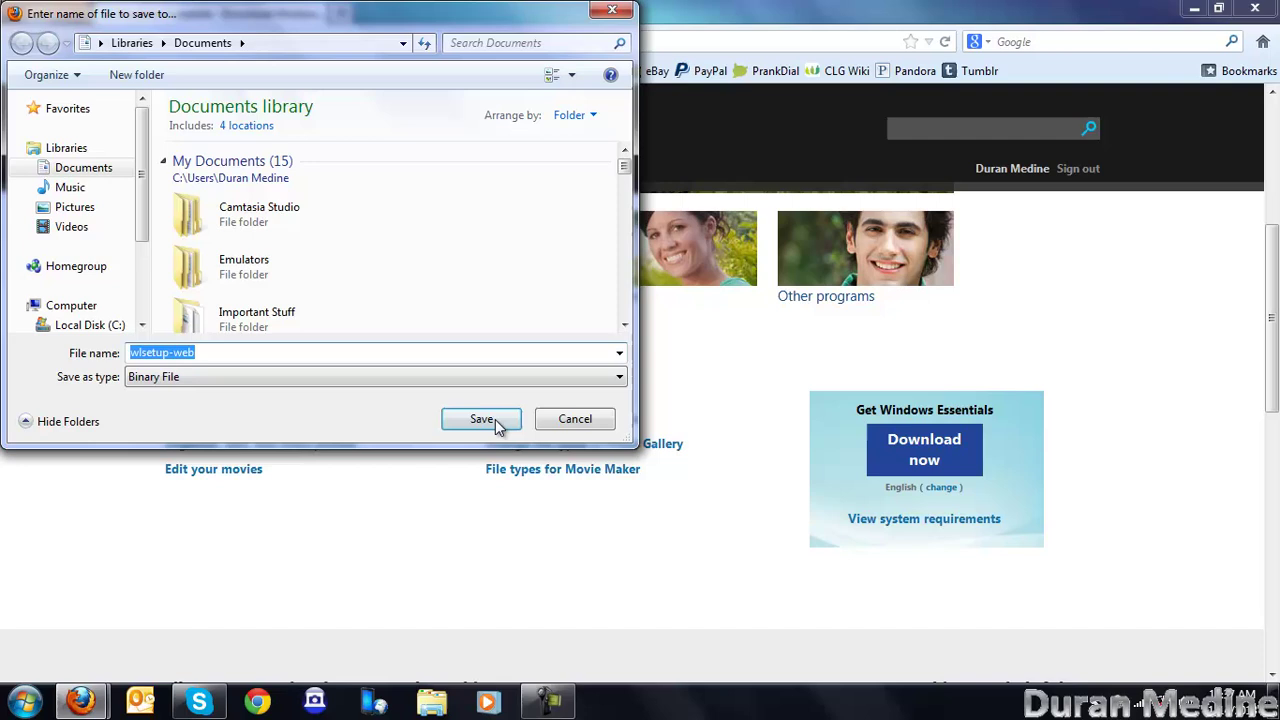
pyautogui.click(495, 419)
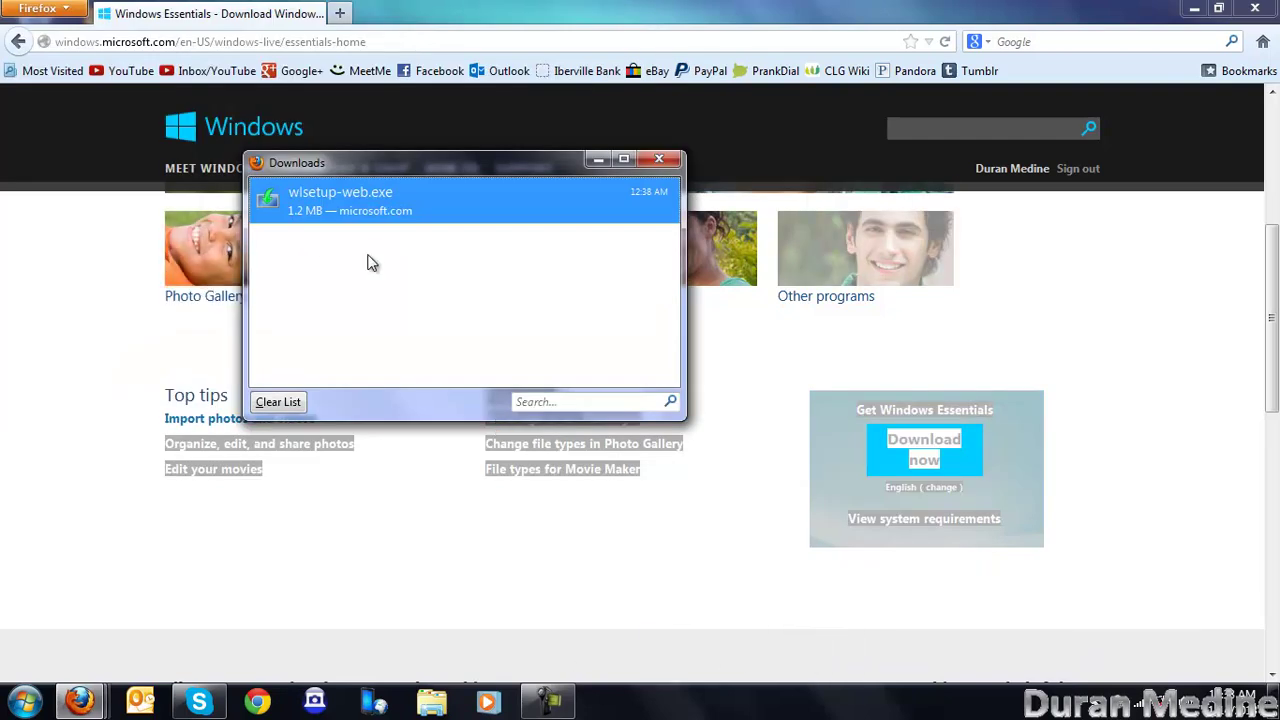
# - Run wlsetup-web.exe, clear and close the Downloads list, and minimize Firefox behind the installer
pyautogui.doubleClick(328, 203)
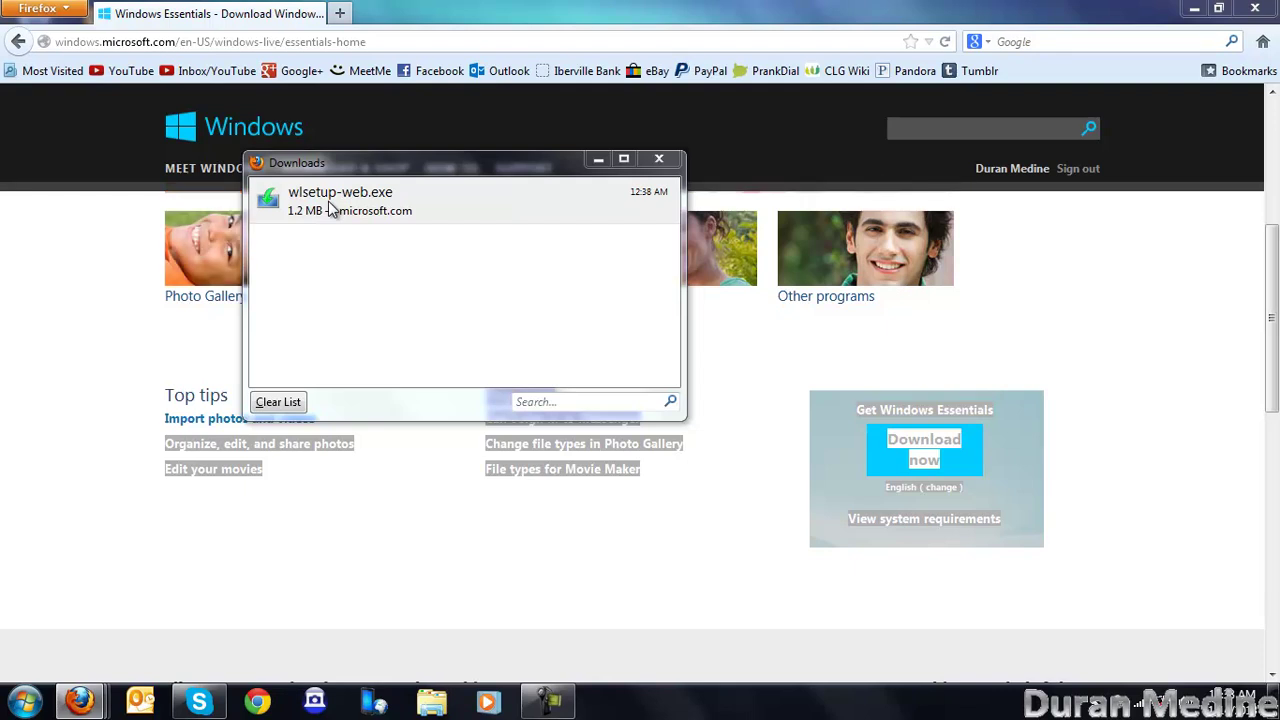
pyautogui.doubleClick(328, 203)
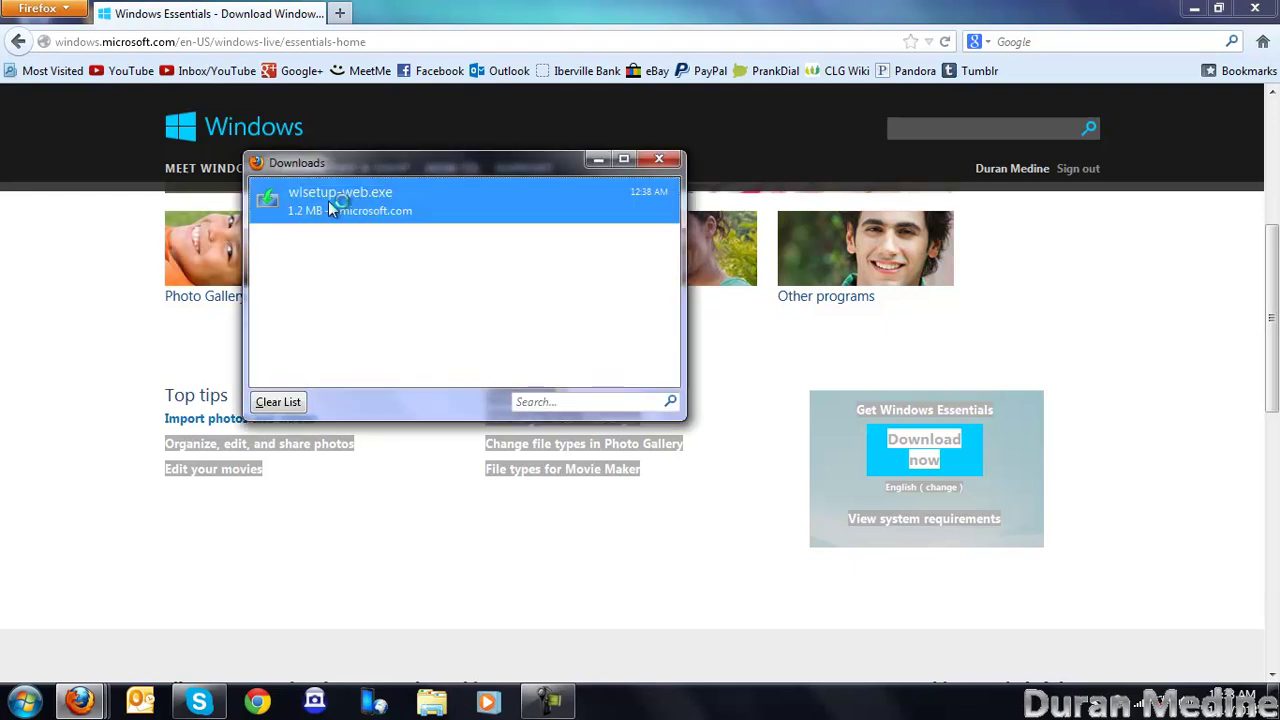
pyautogui.click(278, 402)
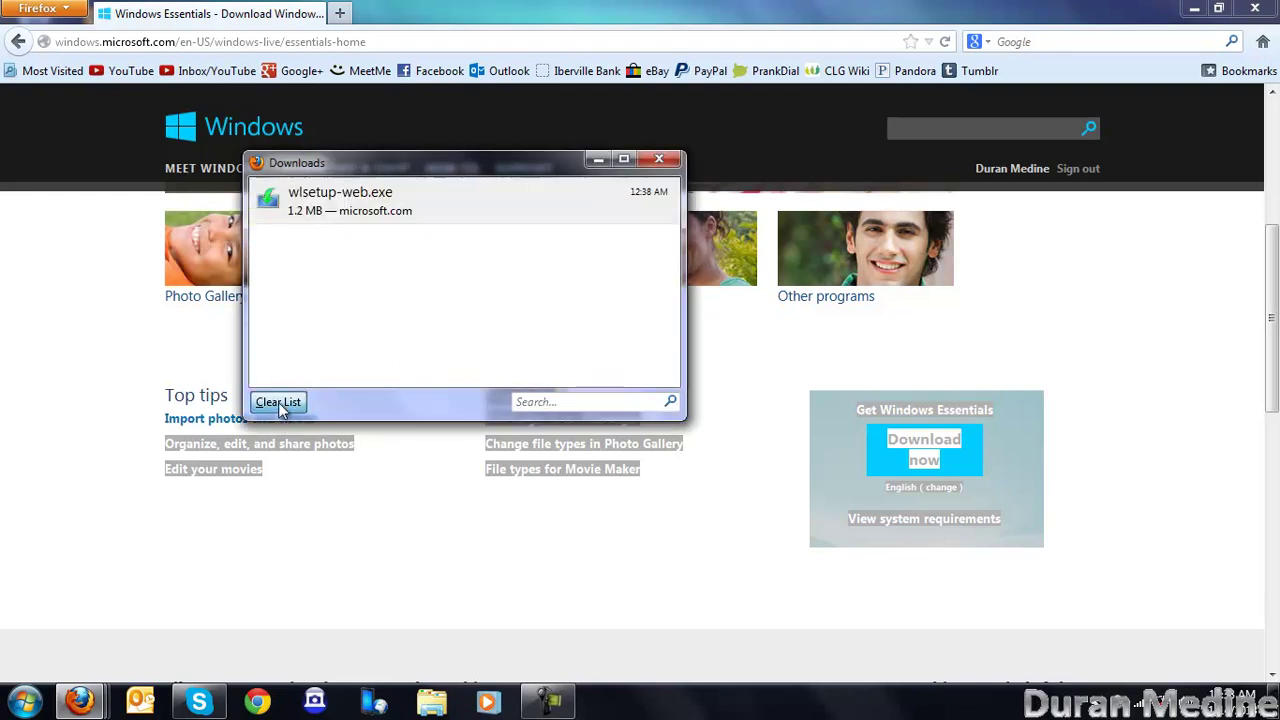
pyautogui.click(668, 160)
pyautogui.click(1207, 262)
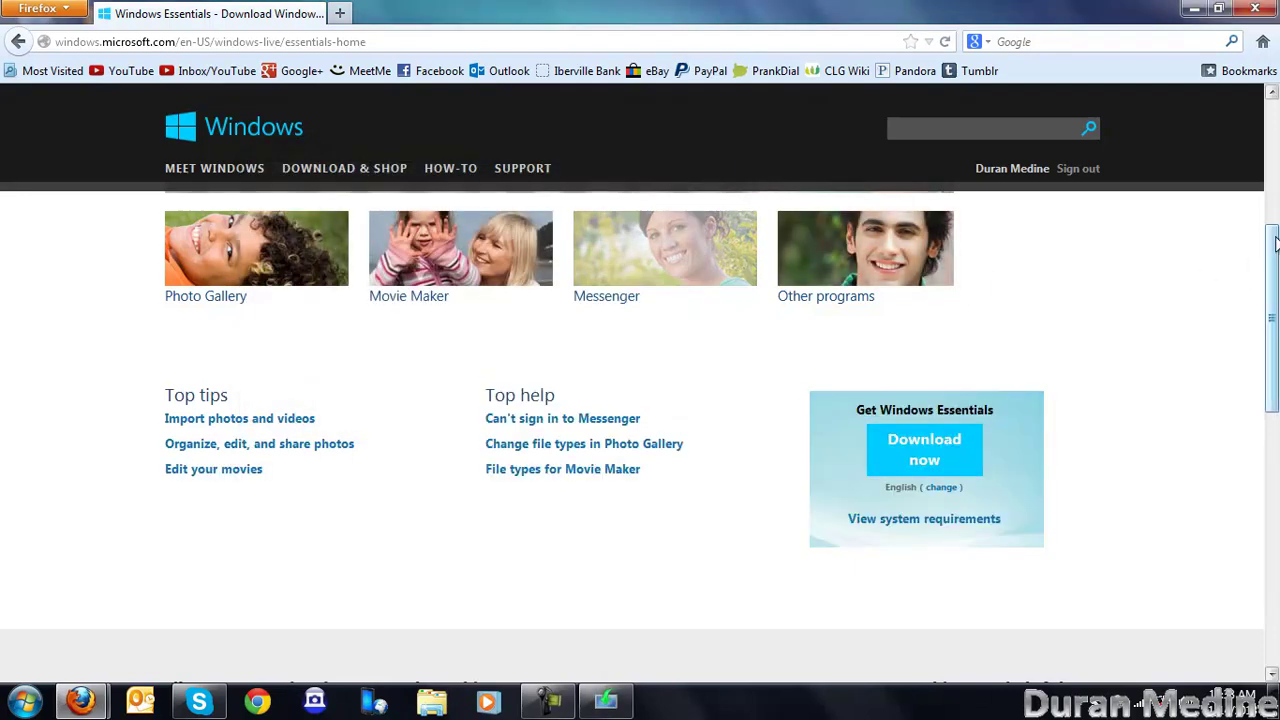
pyautogui.click(610, 697)
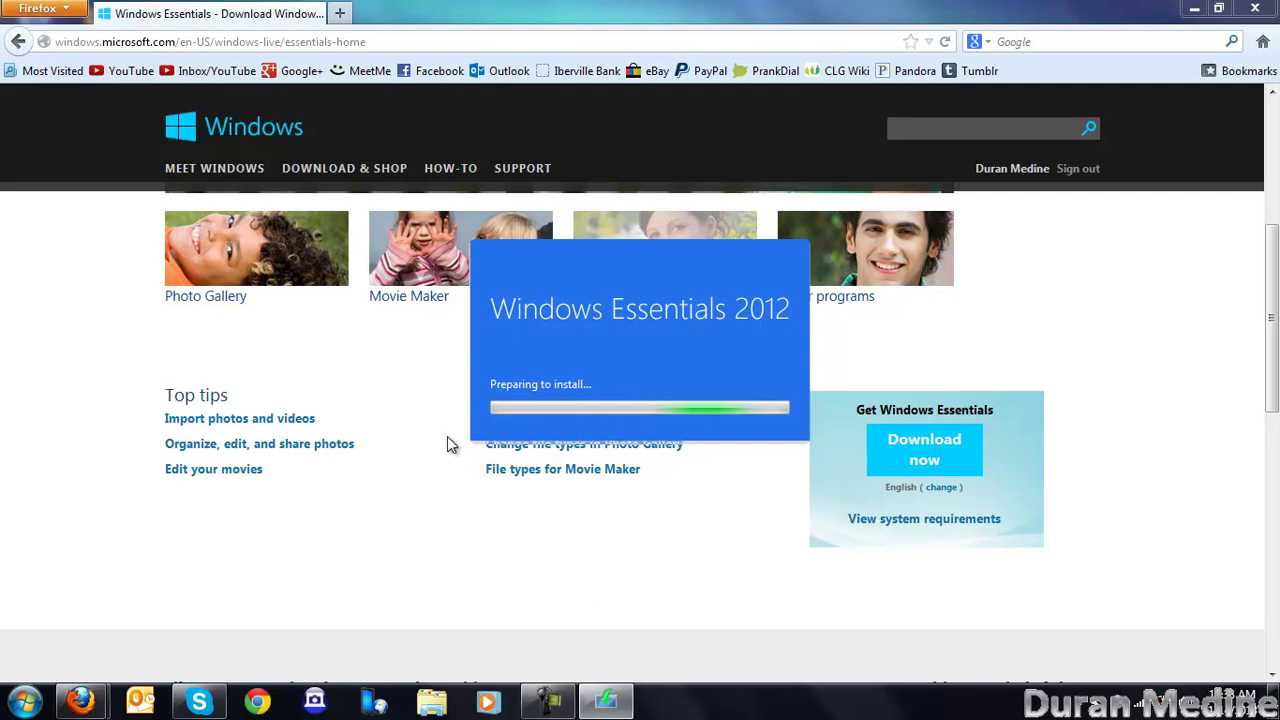
pyautogui.click(1194, 8)
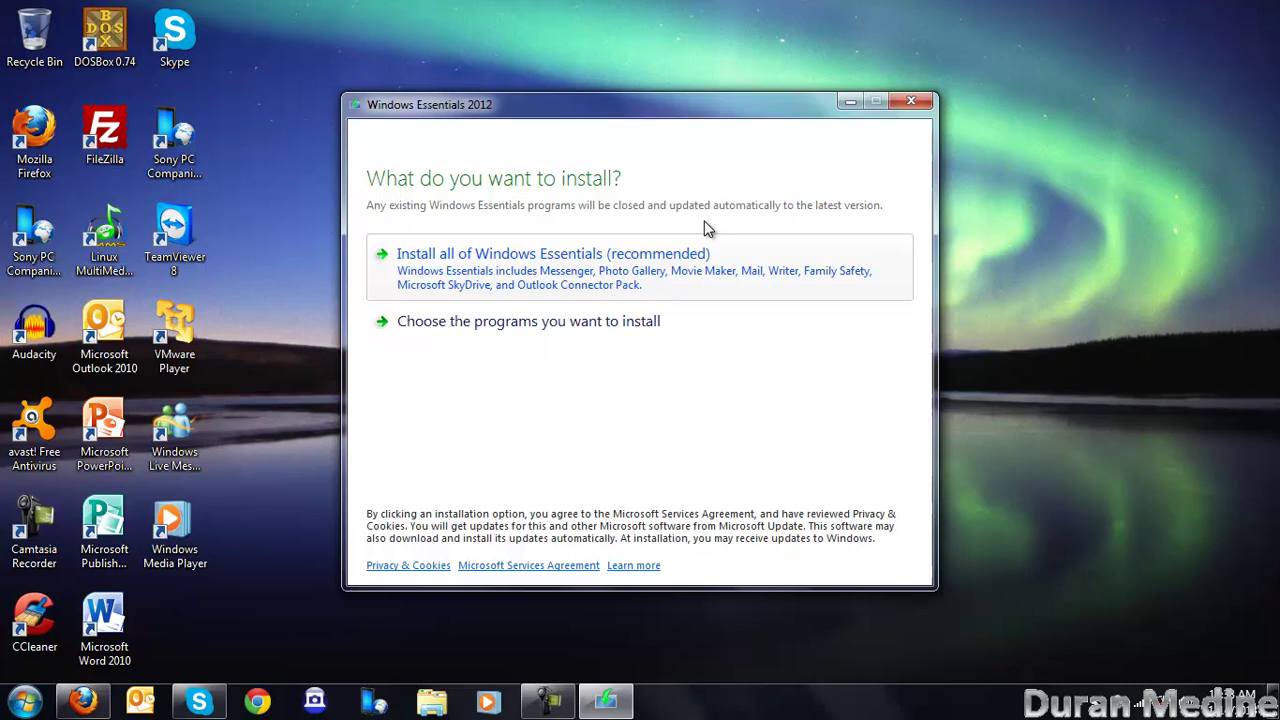
# - Switch to choosing programs individually and untick Family Safety
pyautogui.click(583, 318)
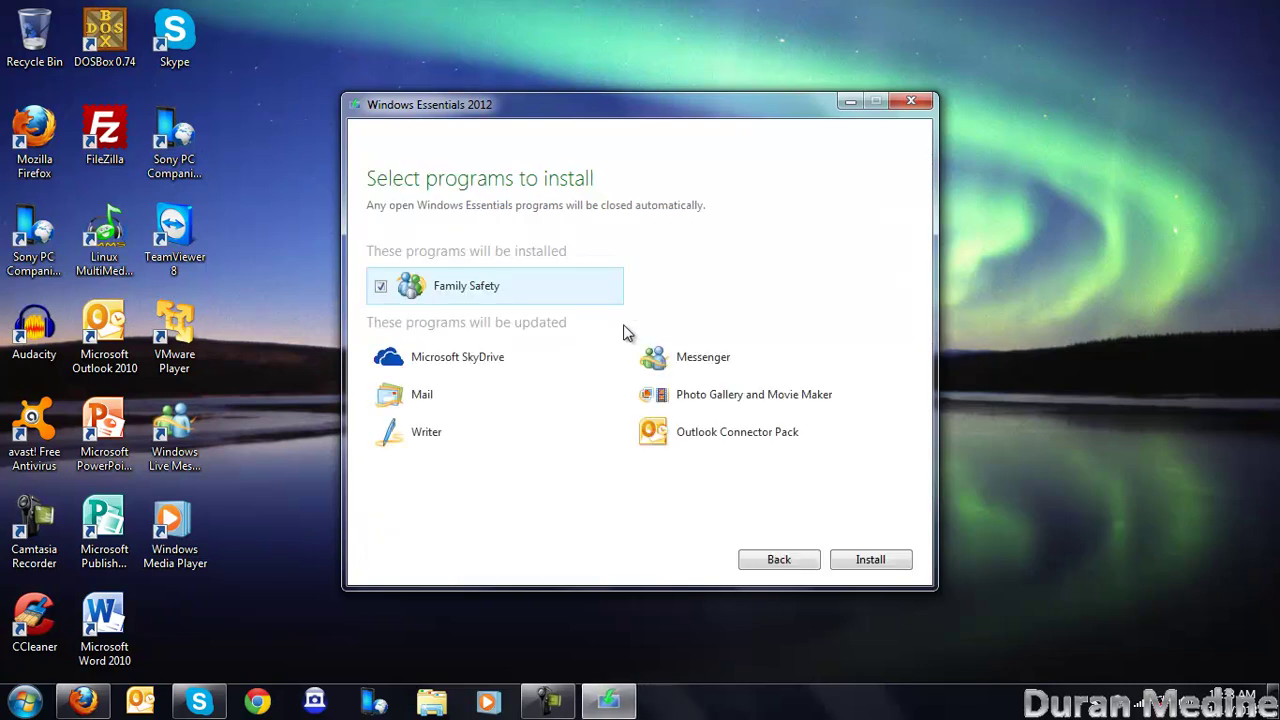
pyautogui.click(381, 287)
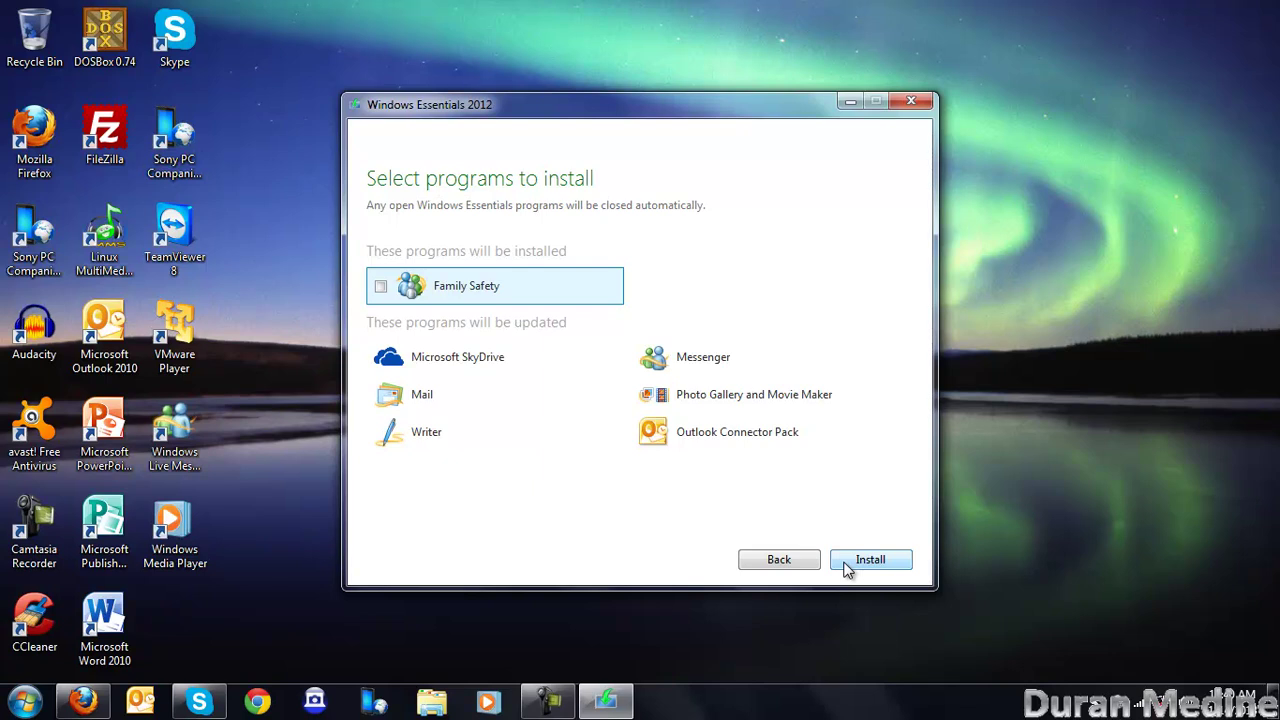
# - Start the install and confirm the One Last Thing Outlook and Messenger Companion warning
pyautogui.click(845, 565)
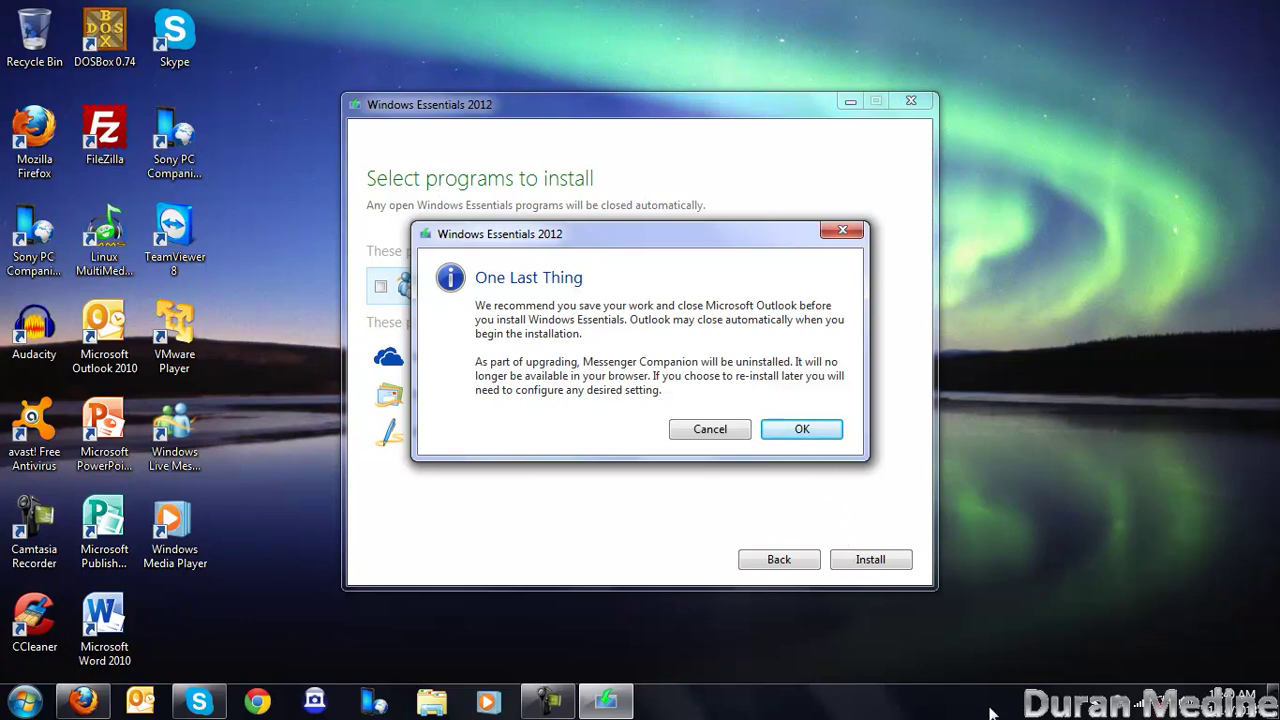
pyautogui.click(1096, 703)
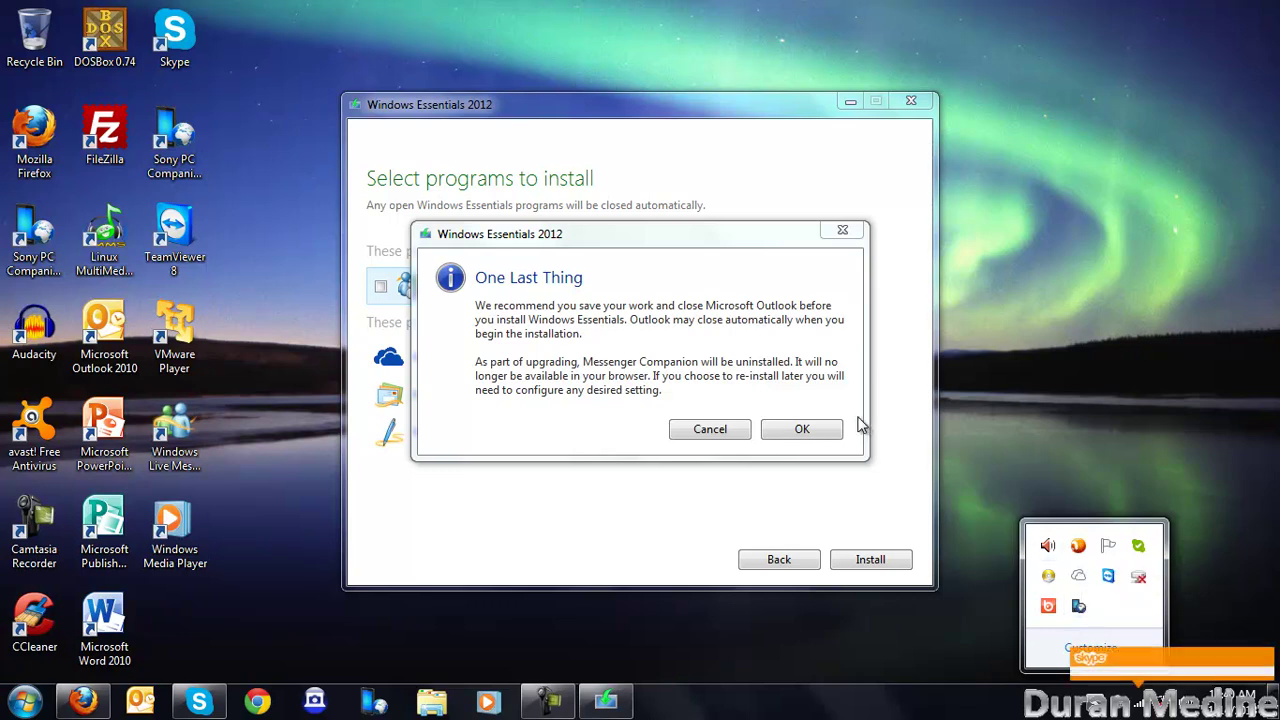
pyautogui.click(814, 441)
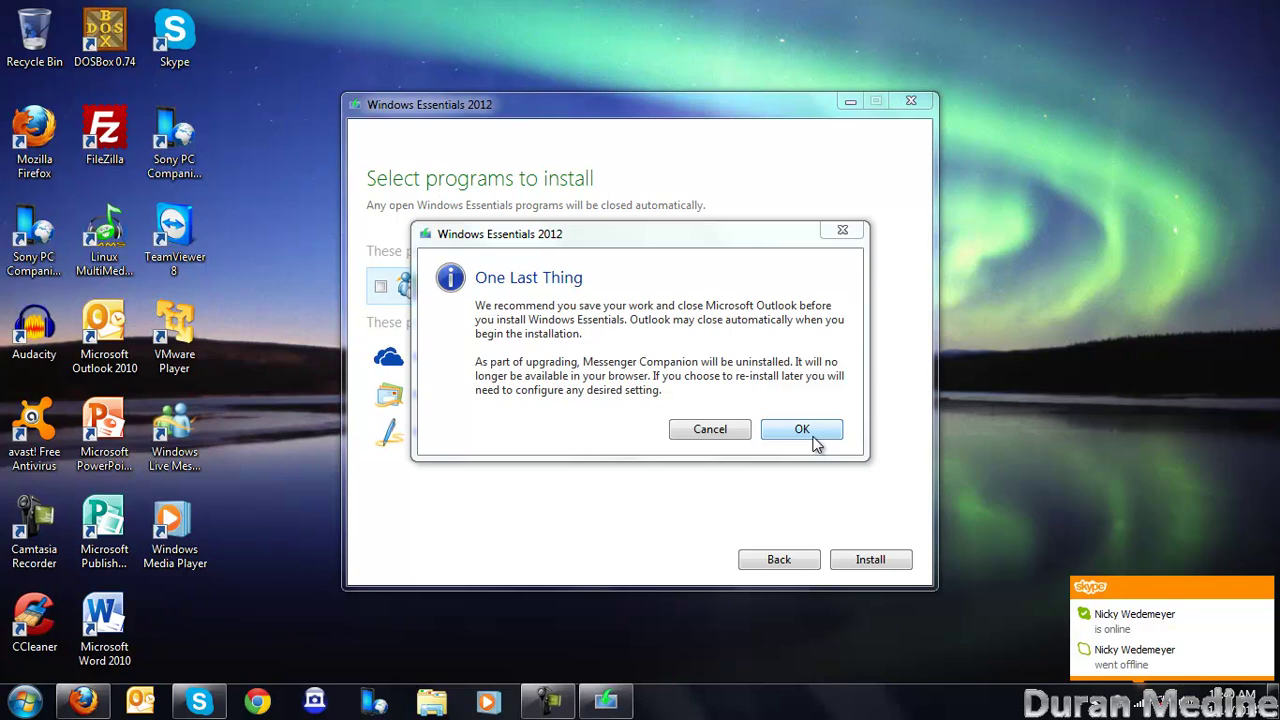
pyautogui.click(815, 443)
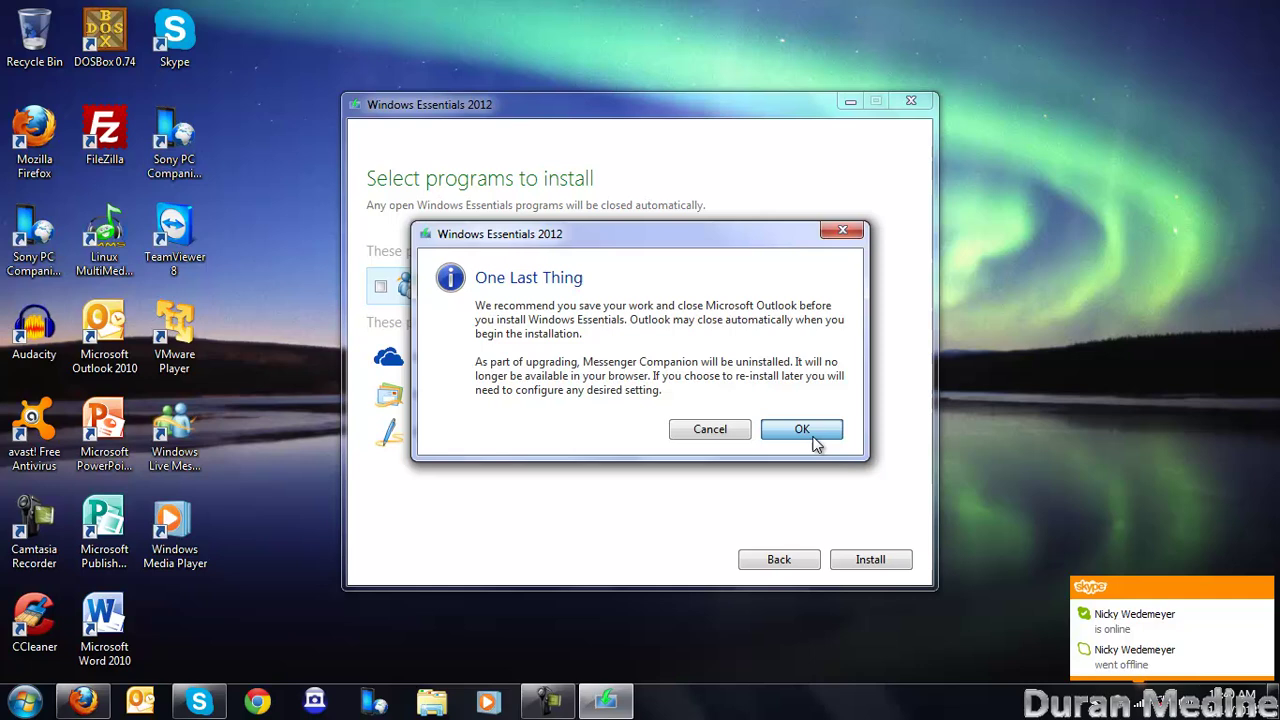
pyautogui.click(815, 441)
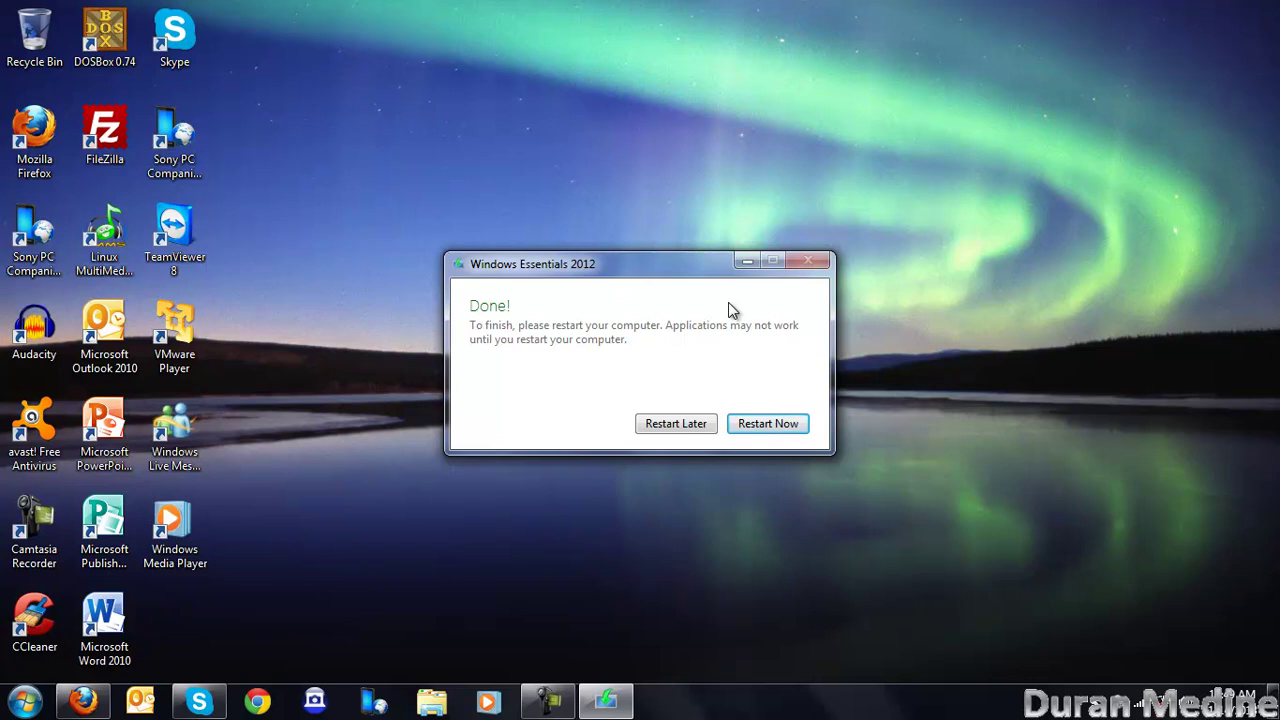
# - Choose Restart Later on the Done! prompt once installation completes
pyautogui.click(670, 425)
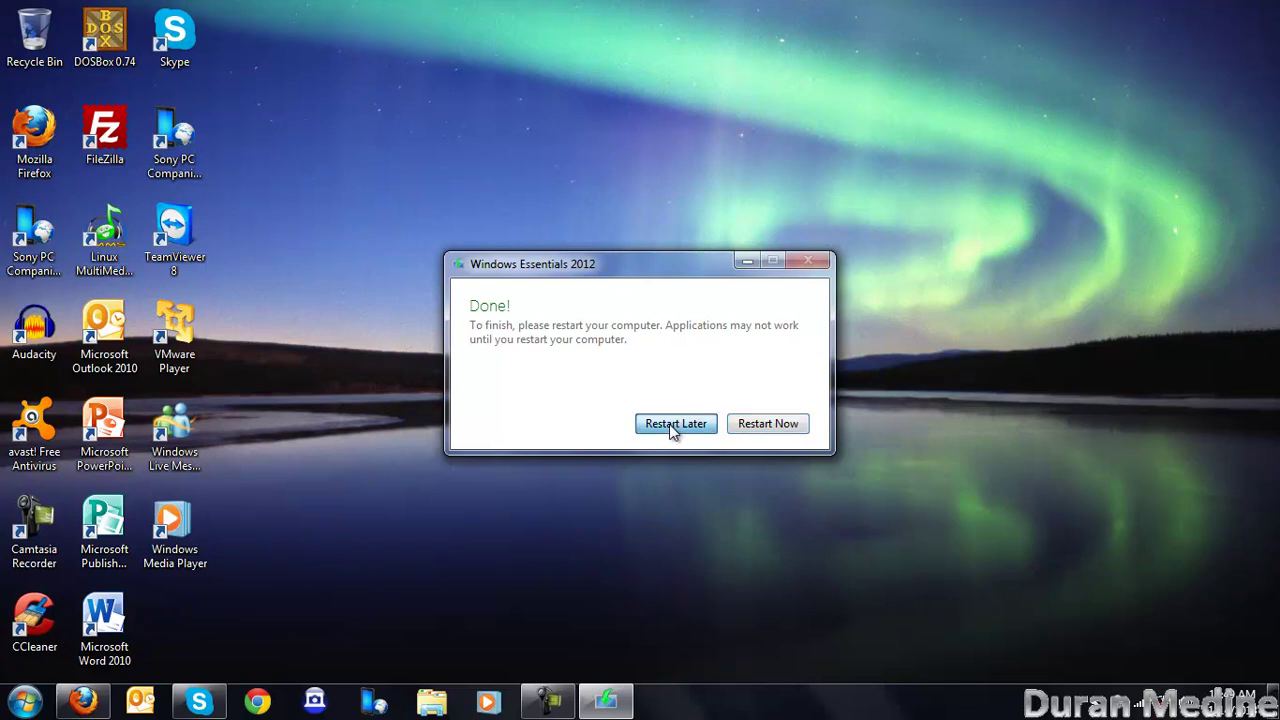